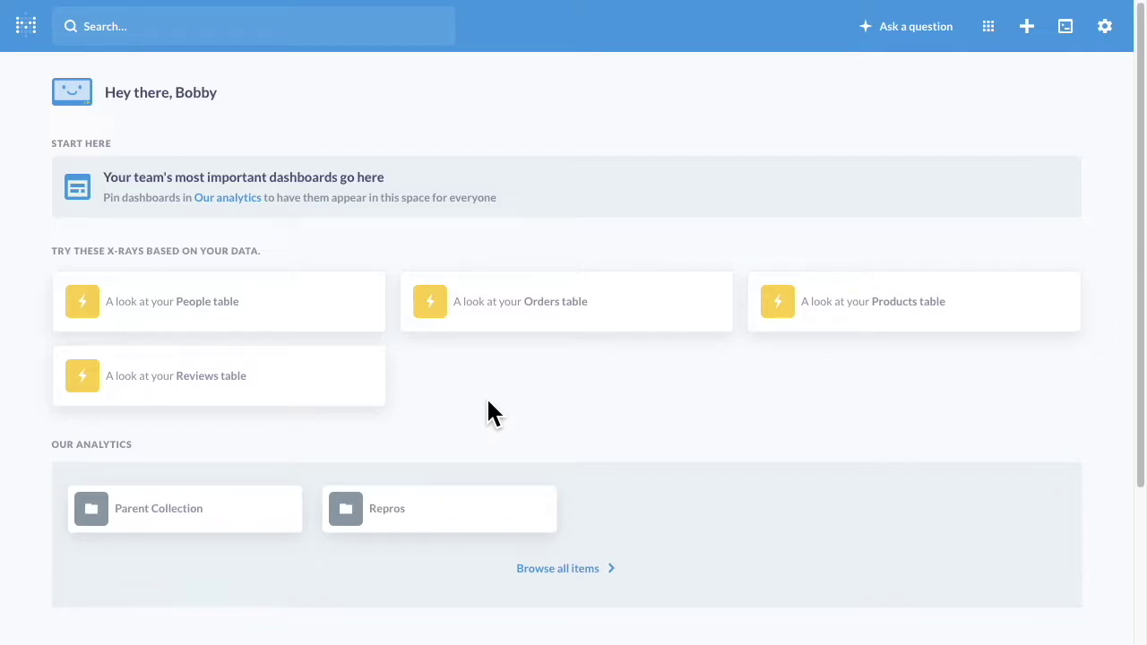
# Open the + (Create) menu in the top bar.
pyautogui.click(1029, 32)
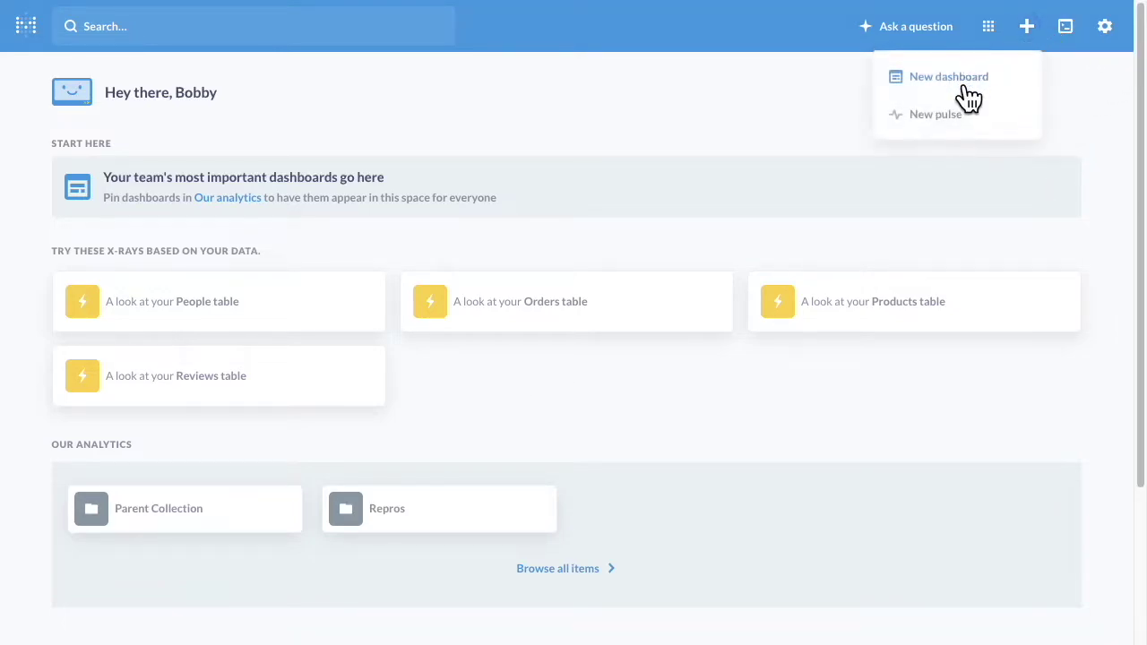
# Create a new dashboard named 'demo' and bring up the saved questions to add.
pyautogui.click(970, 98)
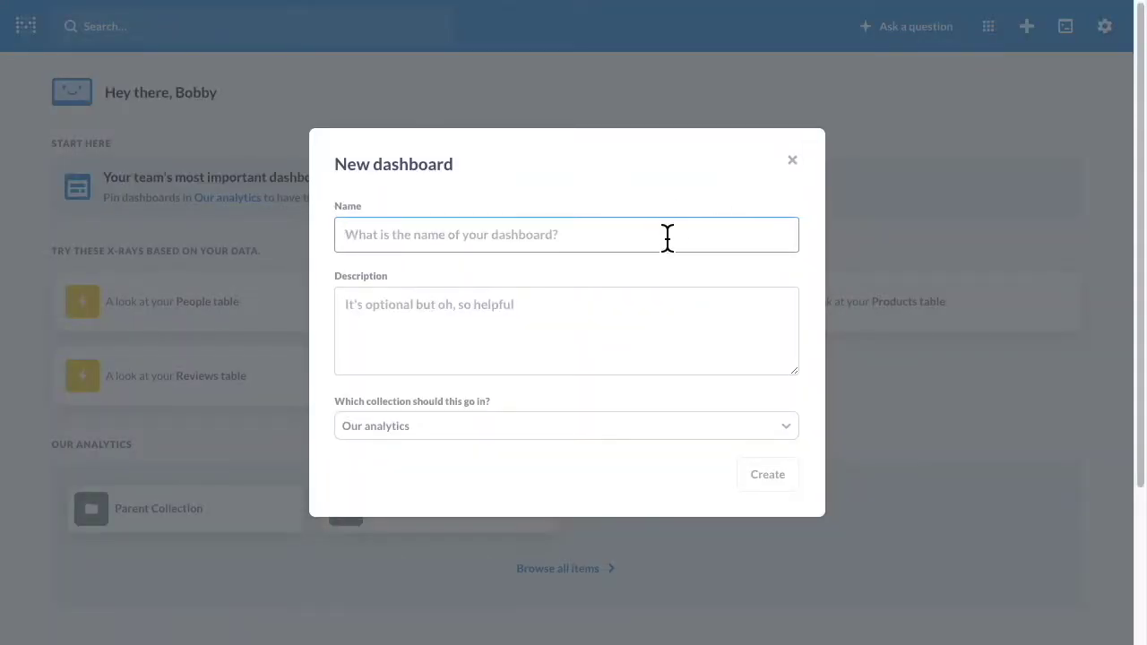
pyautogui.write('demo')
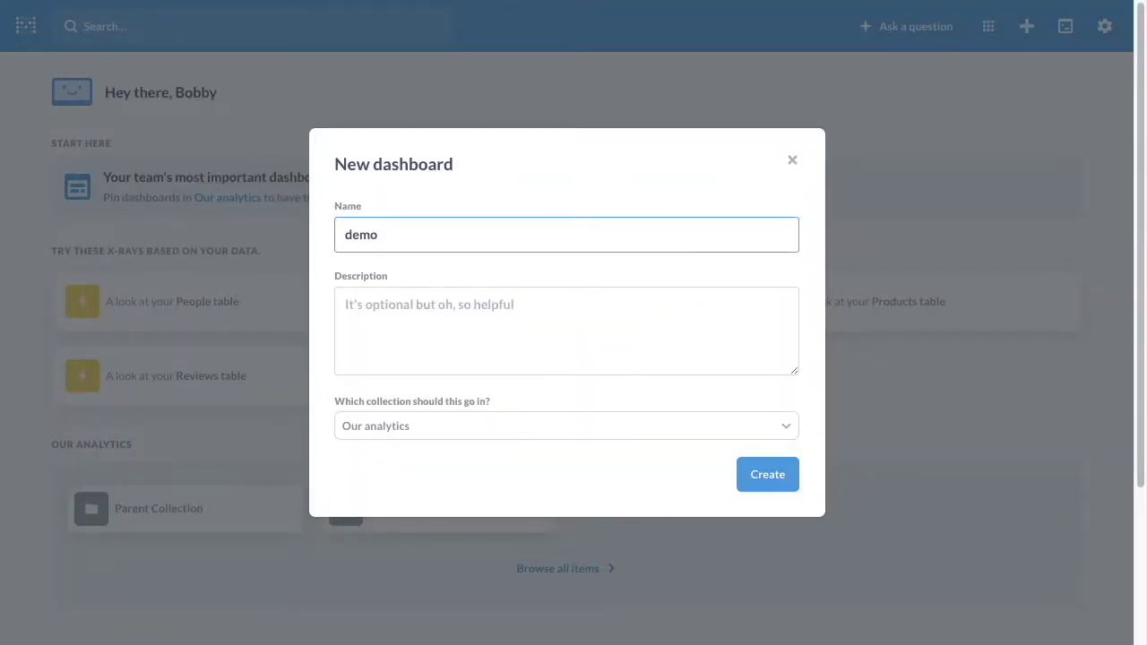
pyautogui.click(770, 481)
pyautogui.click(996, 88)
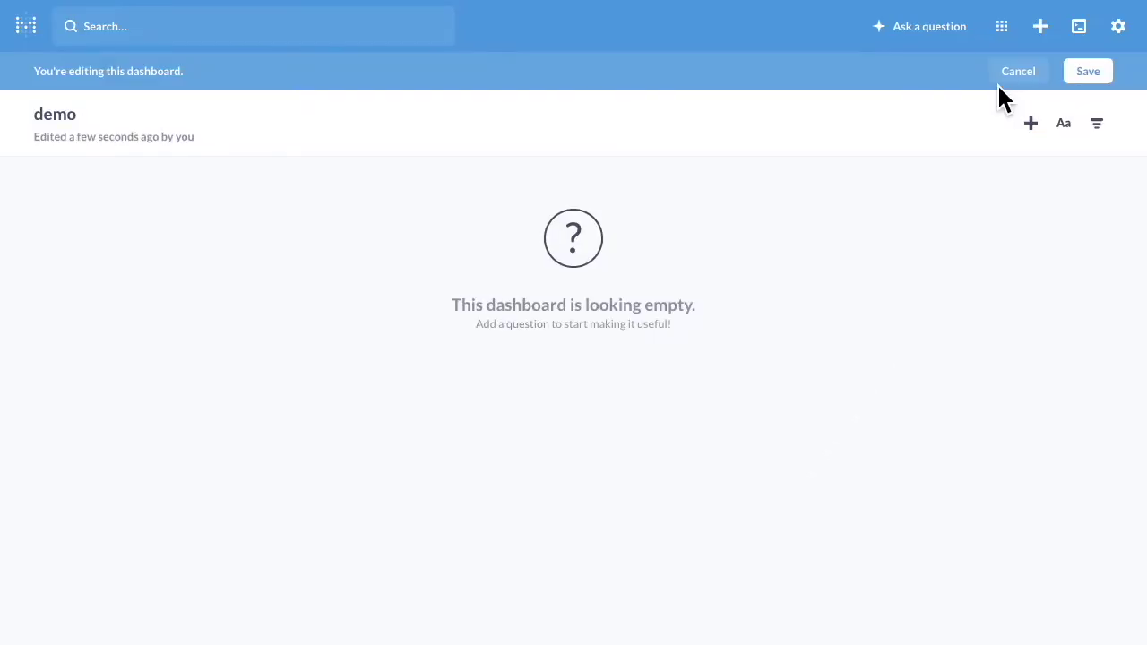
pyautogui.click(1042, 132)
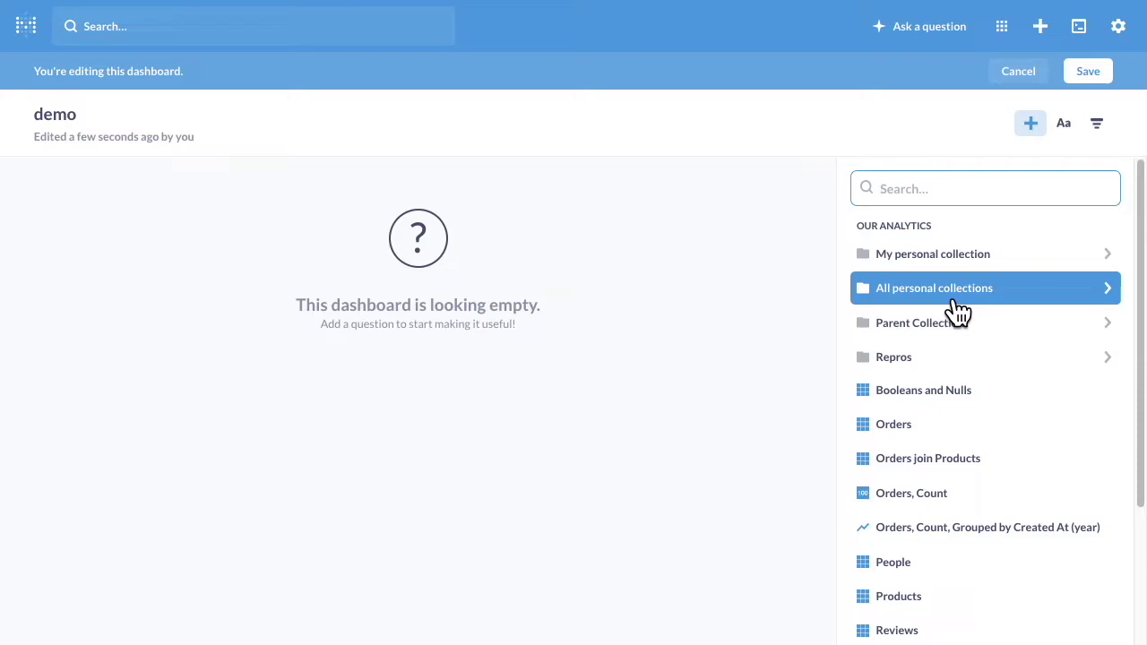
# Add the Orders join Products, Orders Count, yearly Orders Count chart and People cards.
pyautogui.click(924, 467)
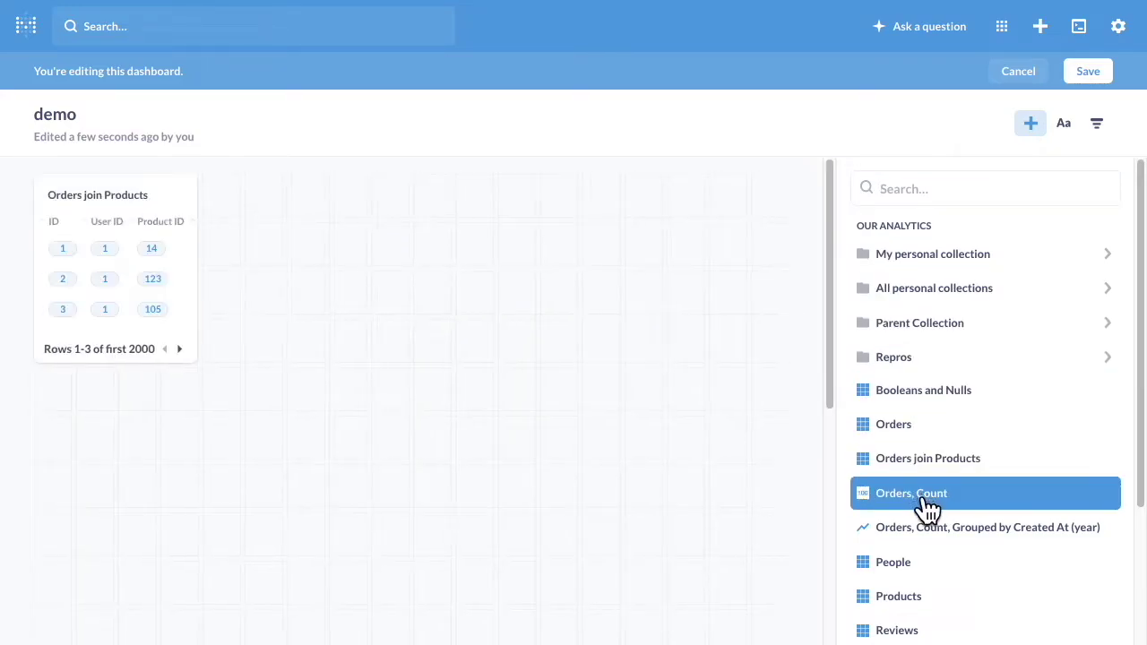
pyautogui.click(928, 505)
pyautogui.click(936, 537)
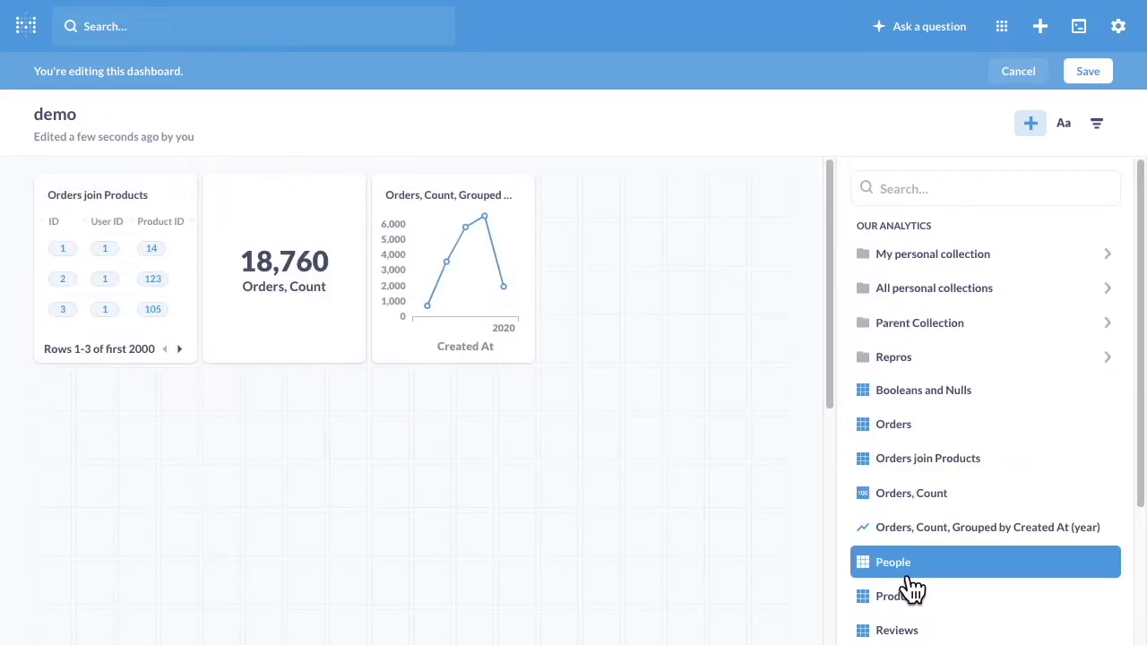
pyautogui.click(908, 576)
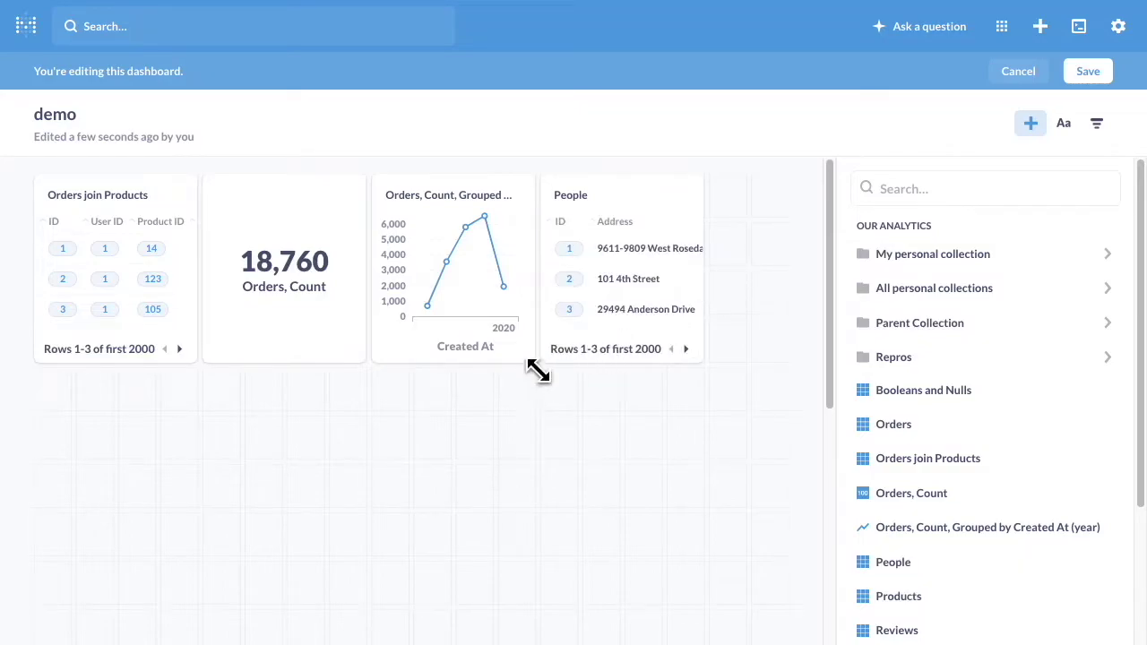
# Widen the yearly chart and orders table, place People beside Orders Count, and save.
pyautogui.moveTo(536, 369); pyautogui.dragTo(712, 371)
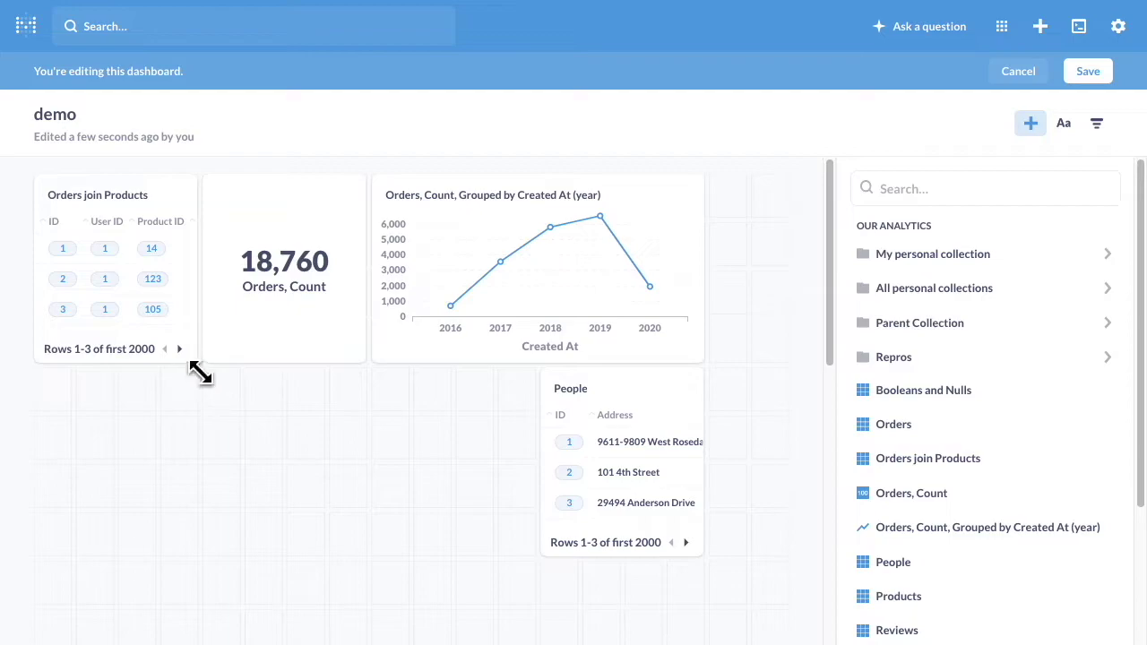
pyautogui.moveTo(197, 364); pyautogui.dragTo(368, 365)
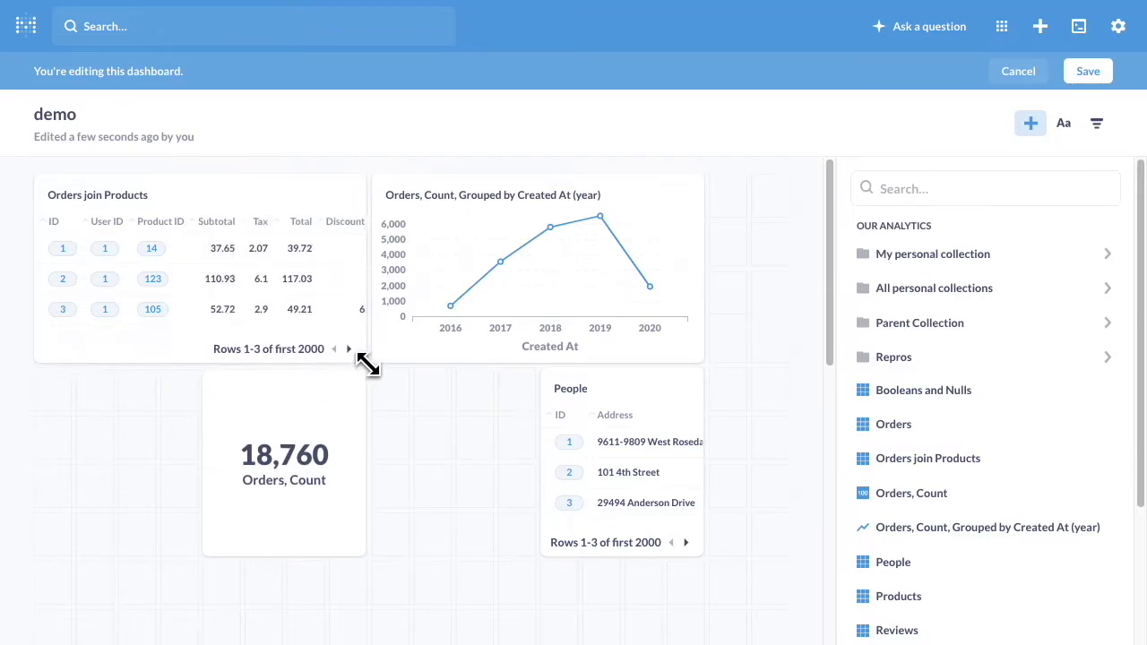
pyautogui.moveTo(606, 485); pyautogui.dragTo(240, 466)
pyautogui.moveTo(271, 624); pyautogui.dragTo(340, 418)
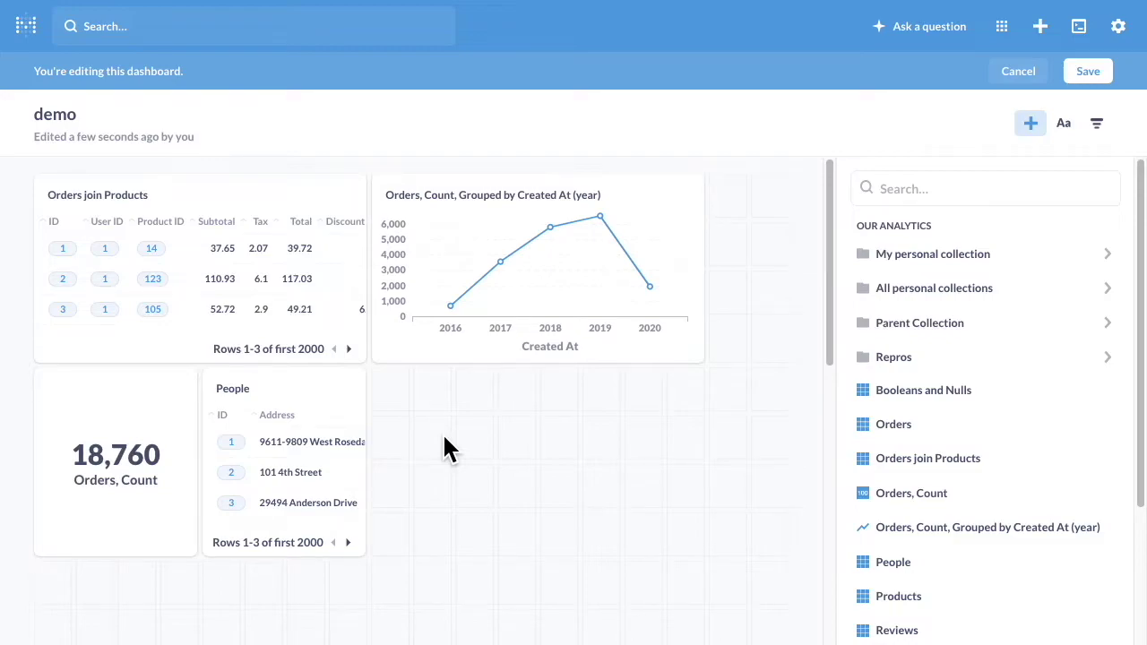
pyautogui.click(1088, 71)
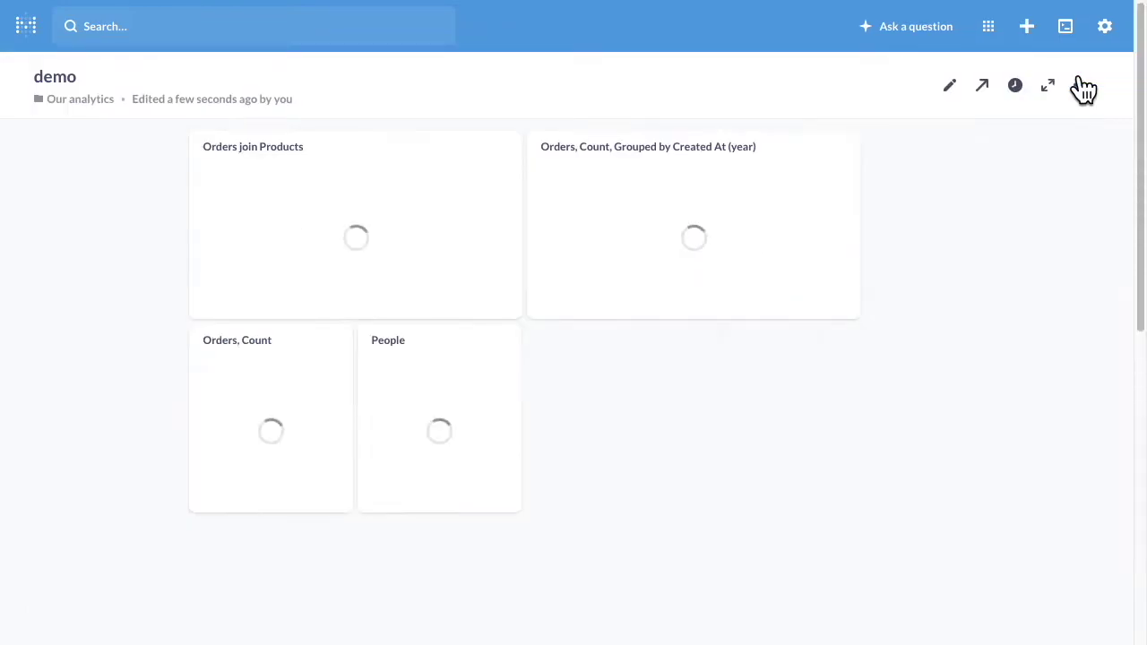
# Start a new question from the top bar's Ask a question button.
pyautogui.click(932, 36)
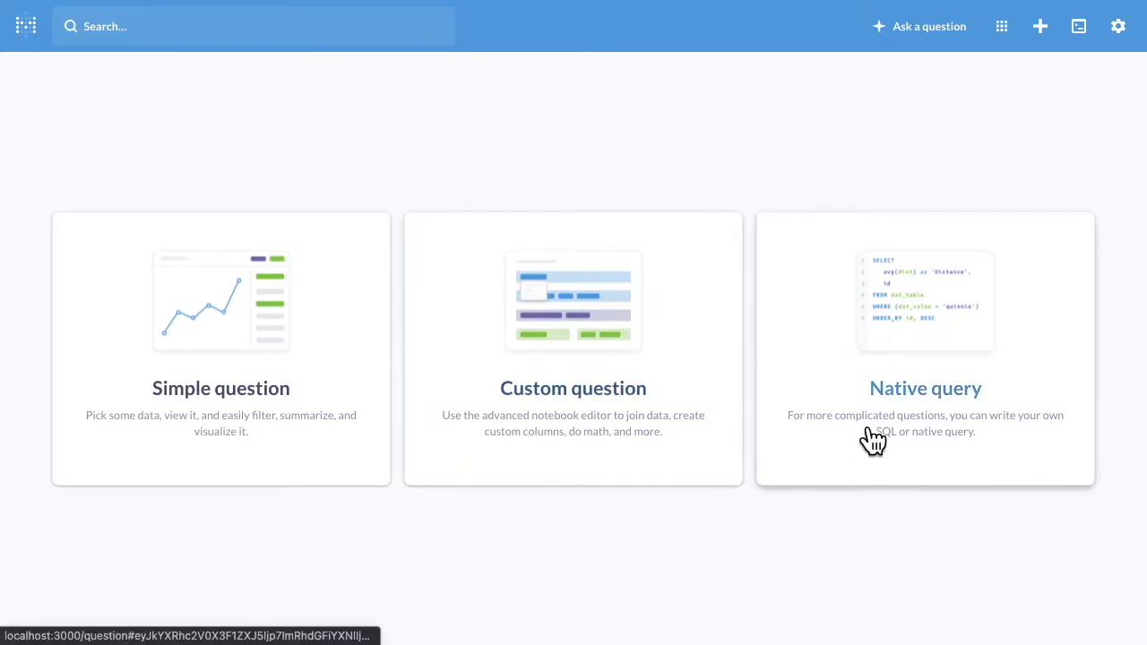
# Run the native SQL query 'select * from ORDERS'.
pyautogui.click(926, 414)
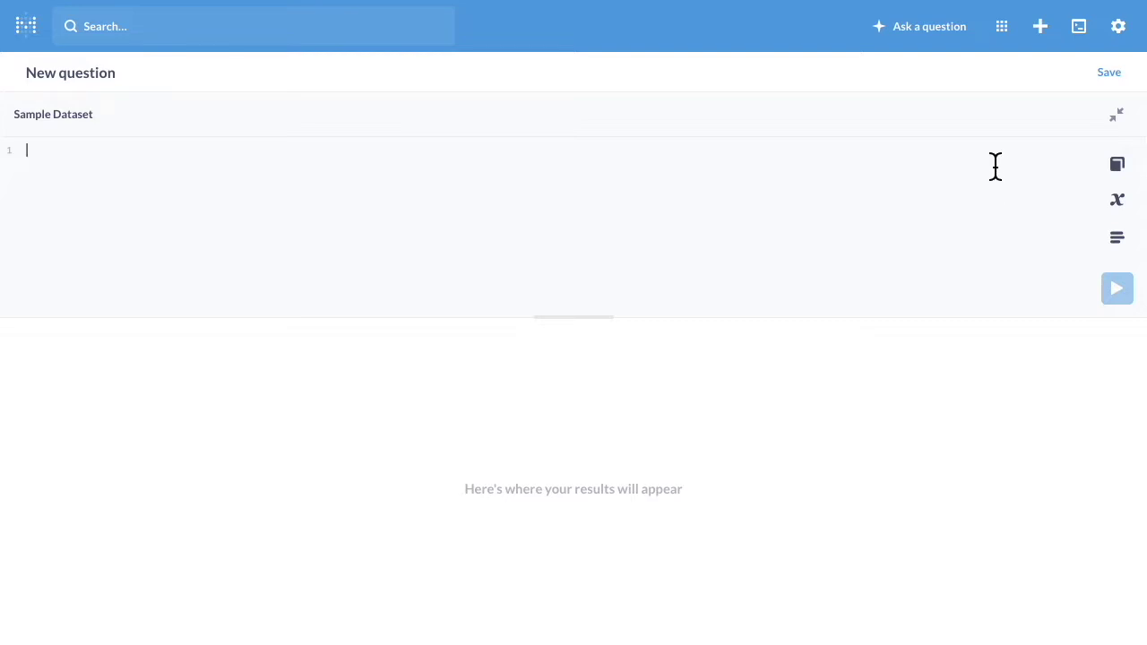
pyautogui.write('select')
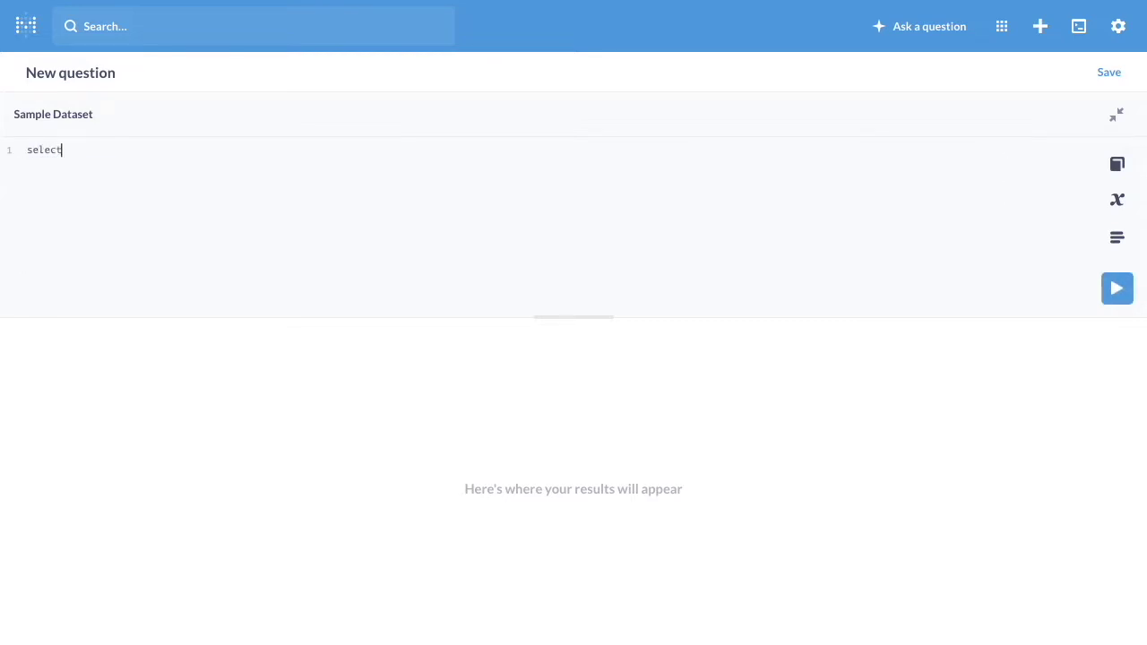
pyautogui.write(' * from ORDERS')
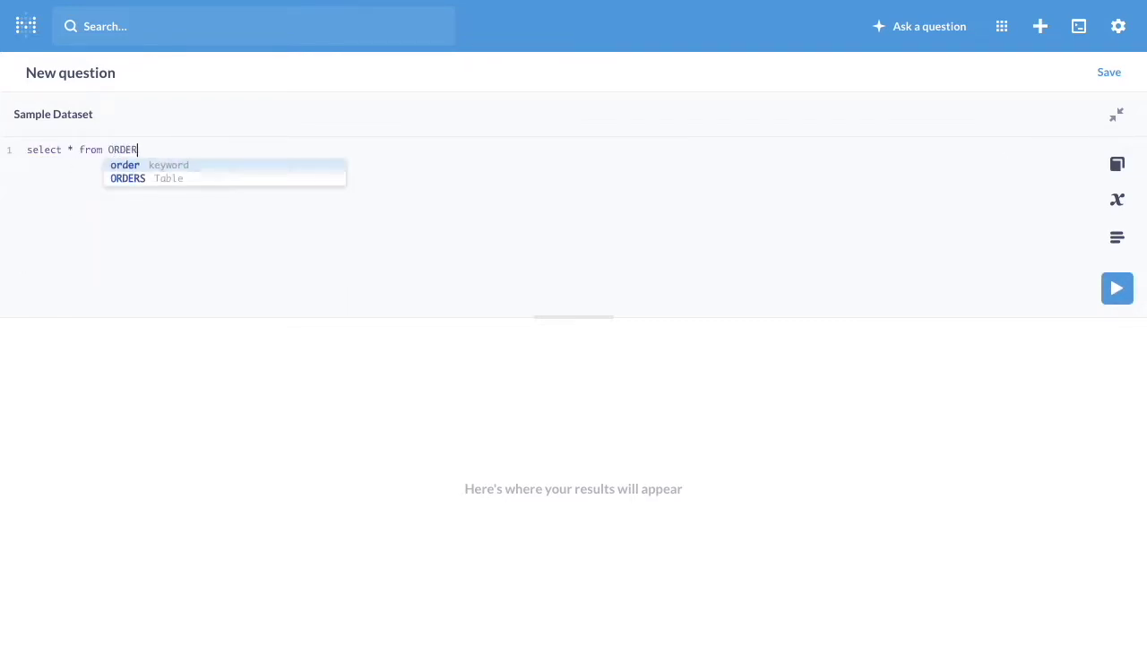
pyautogui.click(1130, 301)
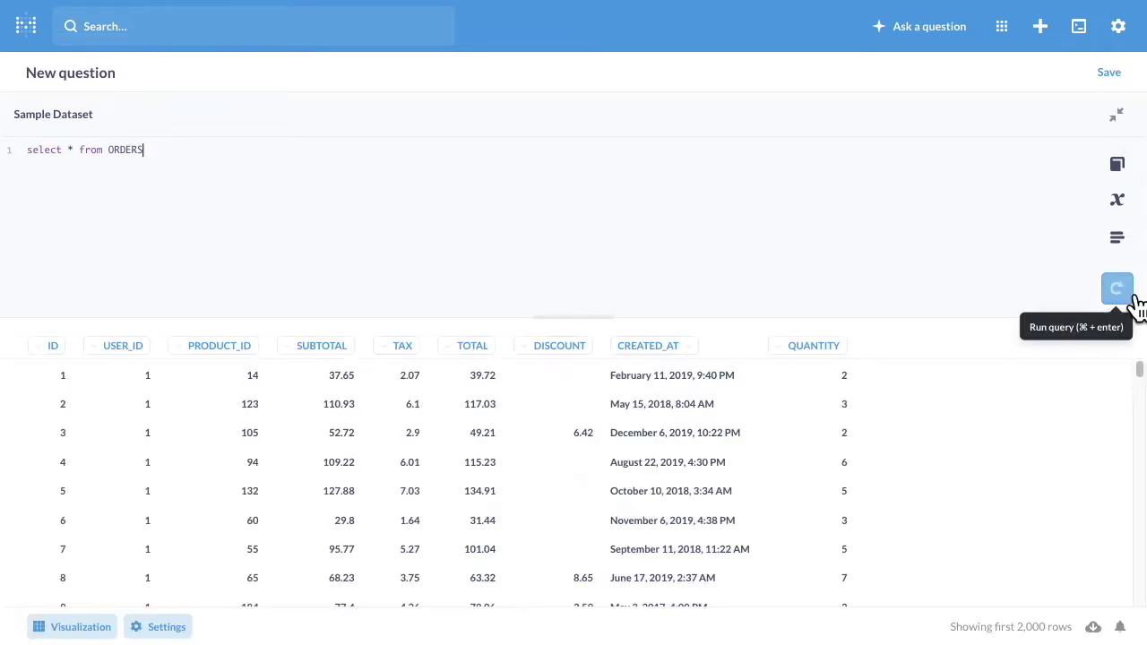
# Save the query as the question 'all orders' without adding it to a dashboard.
pyautogui.click(1112, 75)
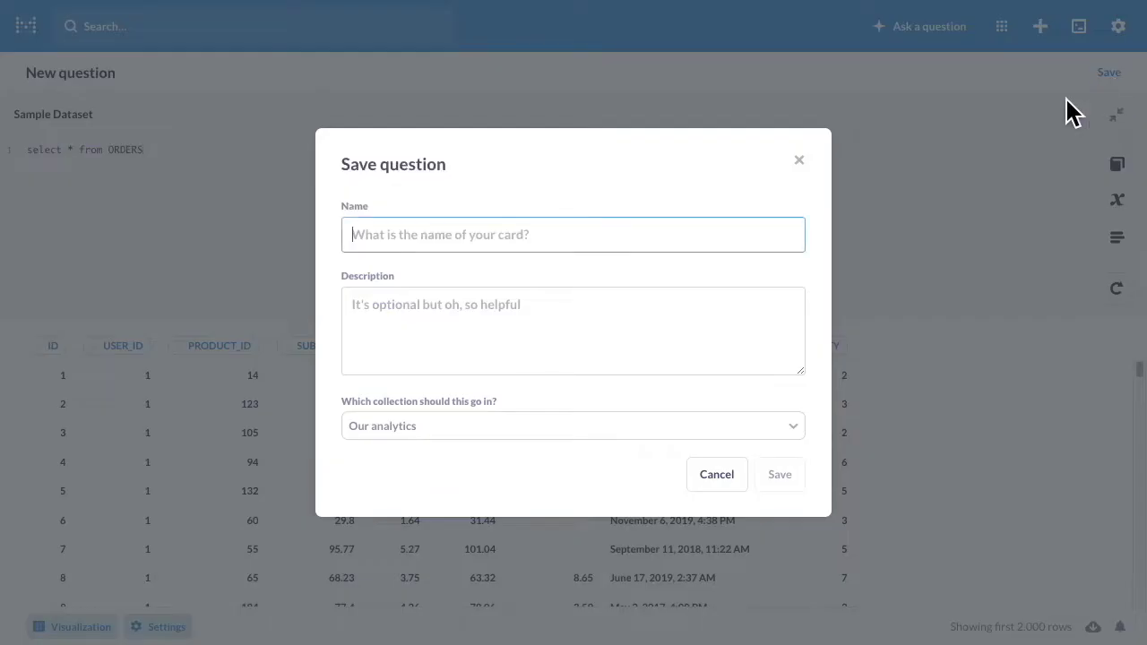
pyautogui.write('all orders')
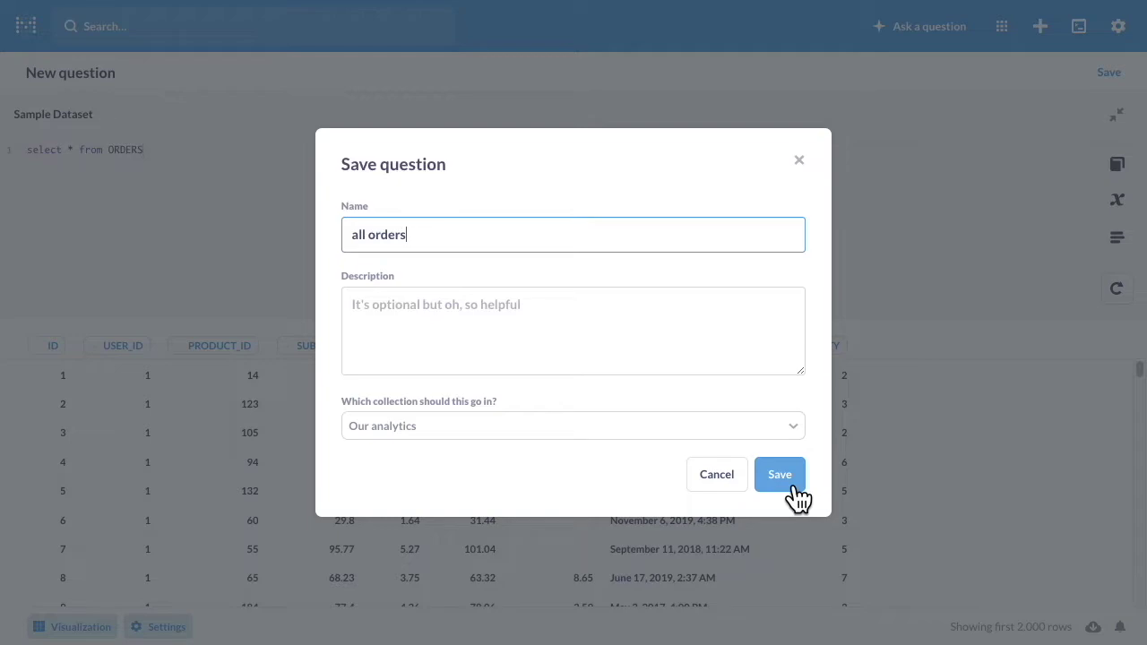
pyautogui.click(780, 475)
pyautogui.click(544, 346)
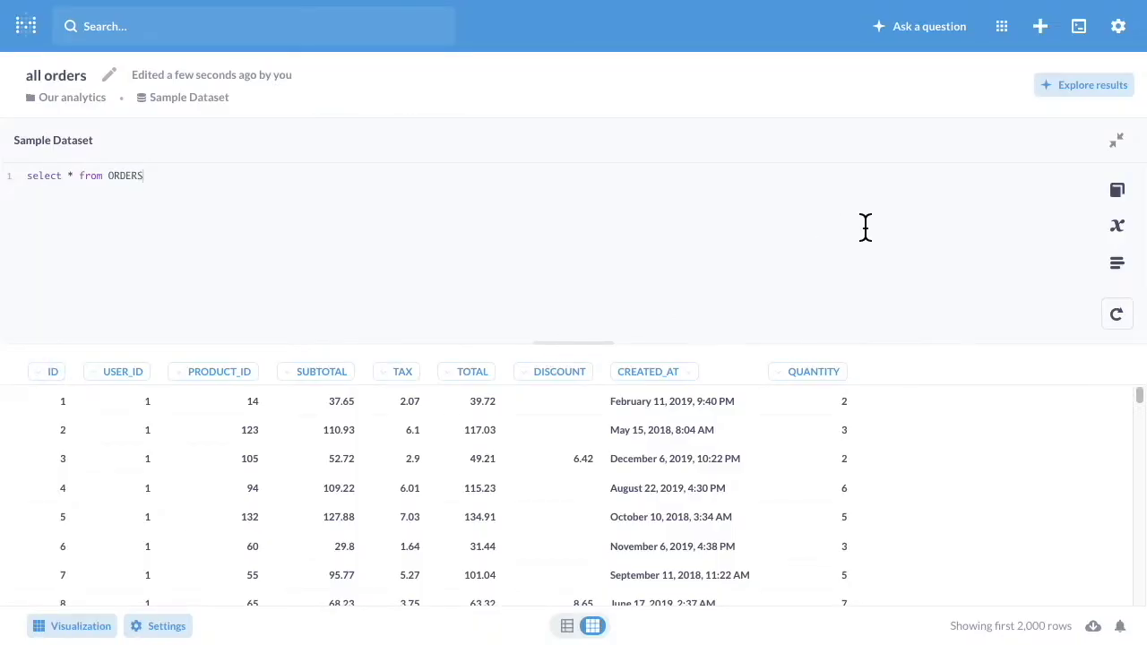
# Explore the results and add the filter TOTAL greater than 100.
pyautogui.click(1102, 92)
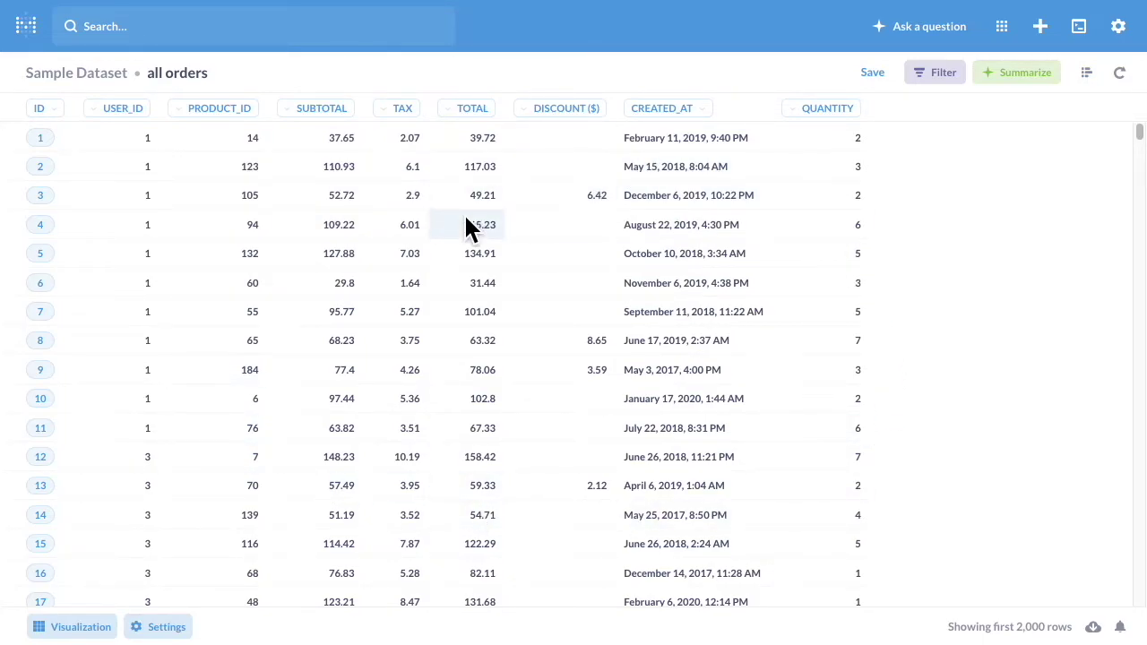
pyautogui.click(942, 73)
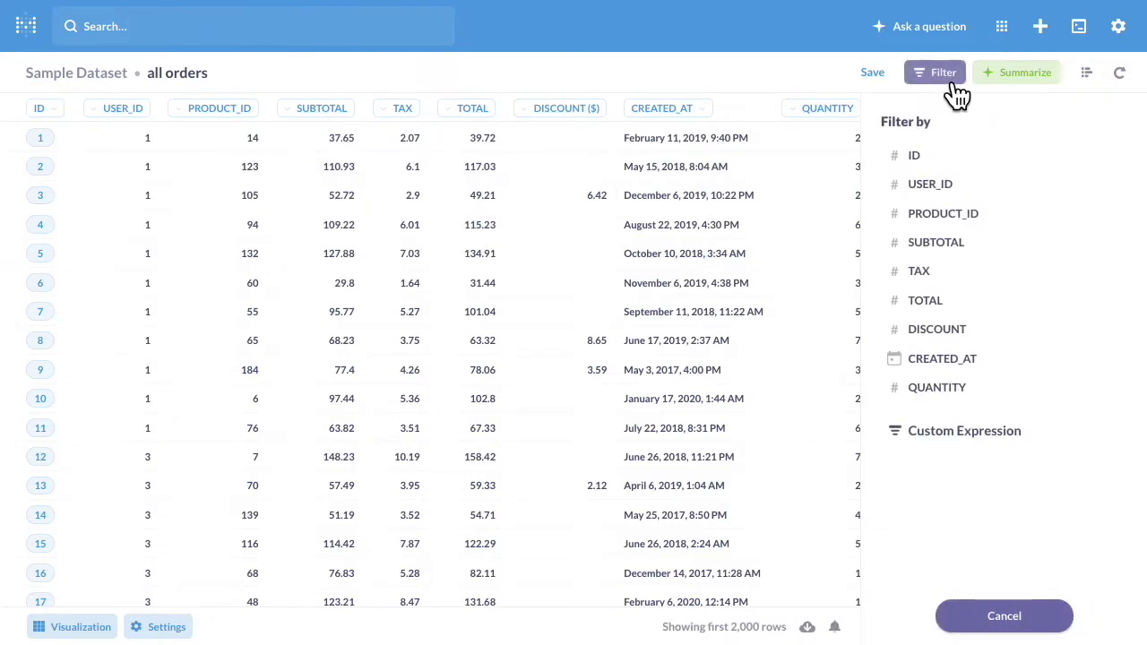
pyautogui.click(951, 300)
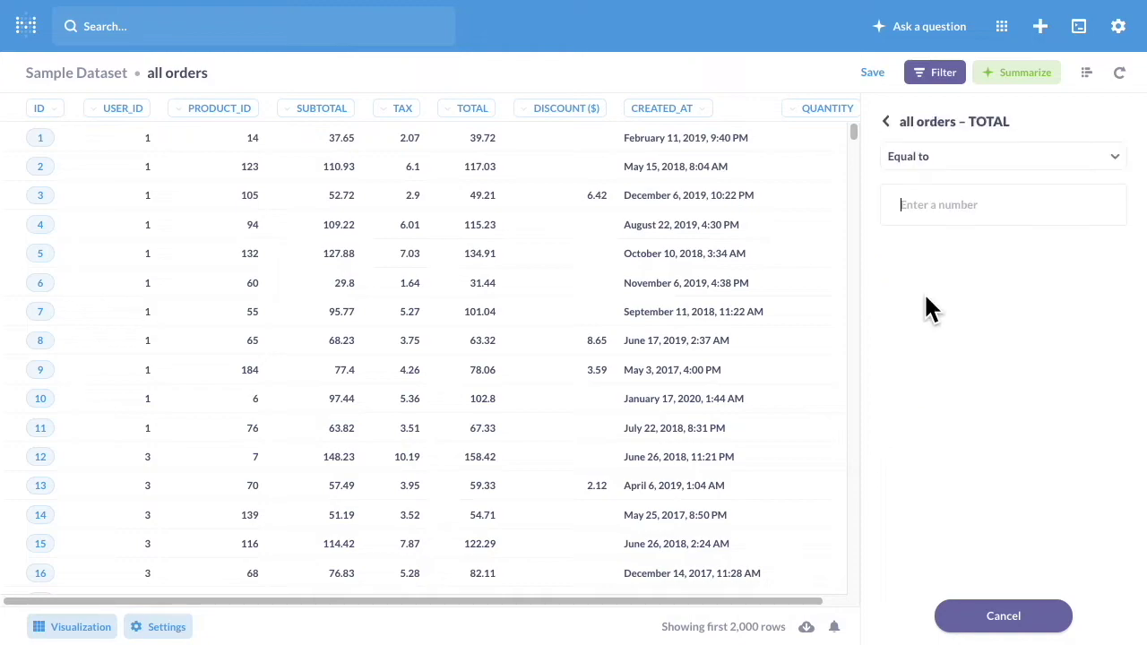
pyautogui.click(983, 166)
pyautogui.click(972, 258)
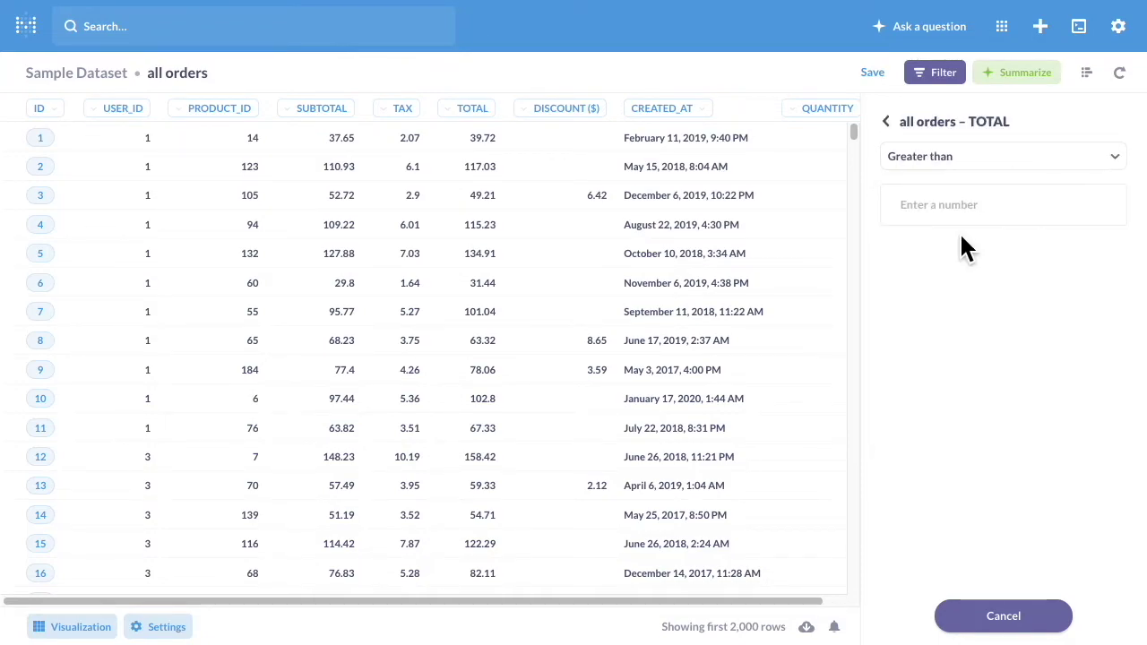
pyautogui.click(968, 205)
pyautogui.write('100')
pyautogui.click(985, 620)
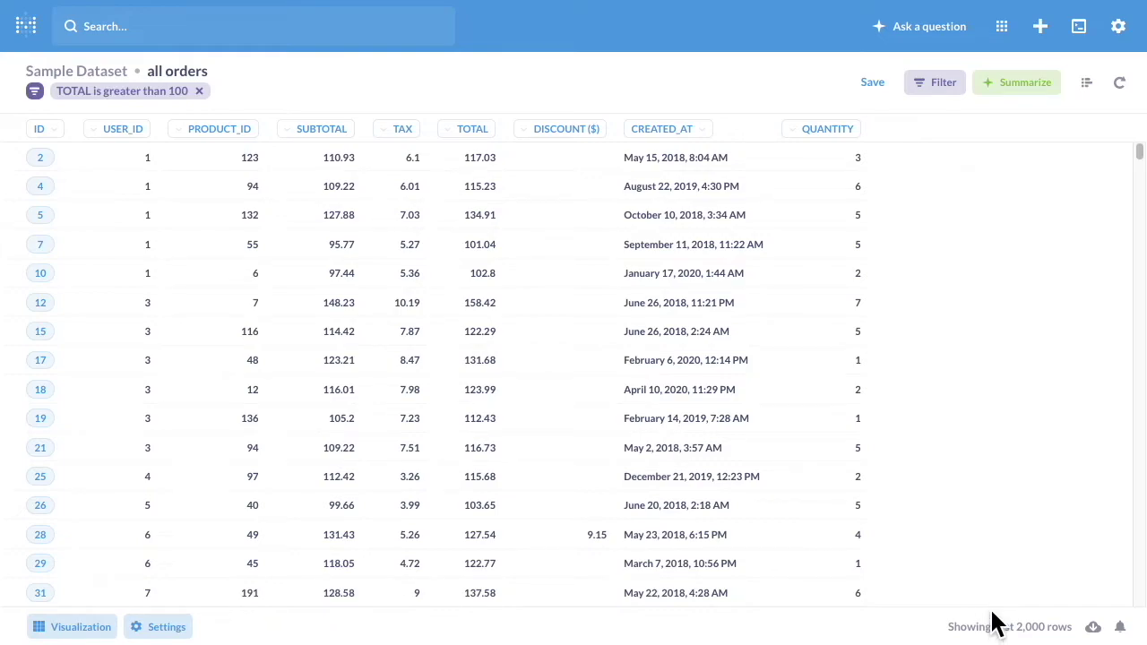
# Begin a simple question and browse Sample Dataset and Saved Questions as data sources.
pyautogui.click(918, 40)
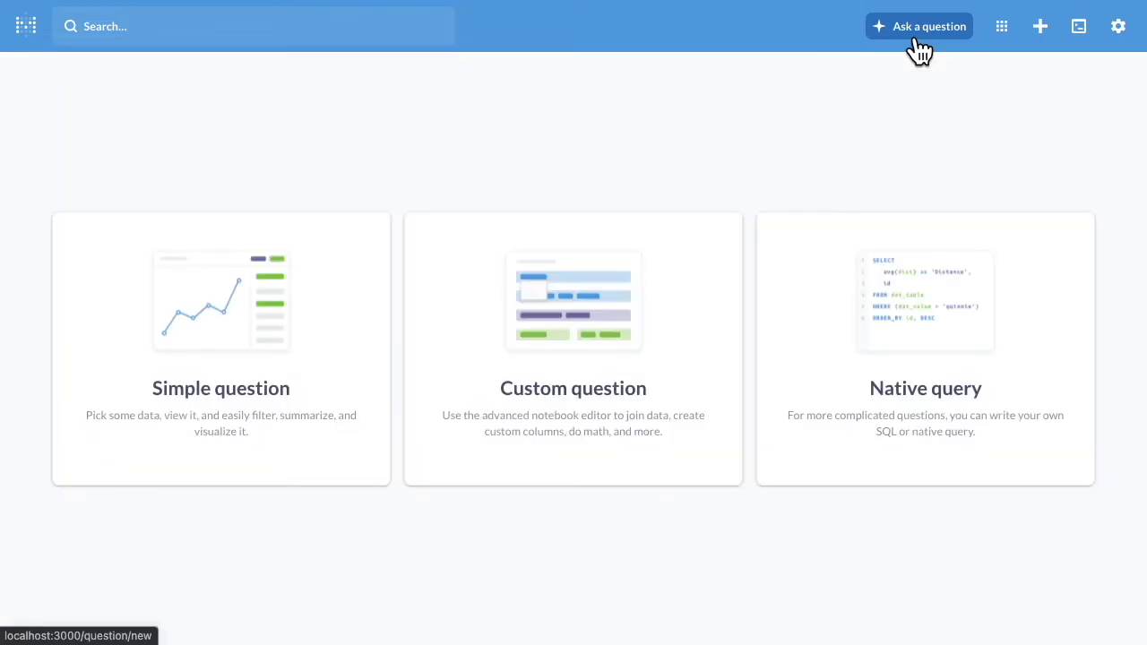
pyautogui.click(286, 412)
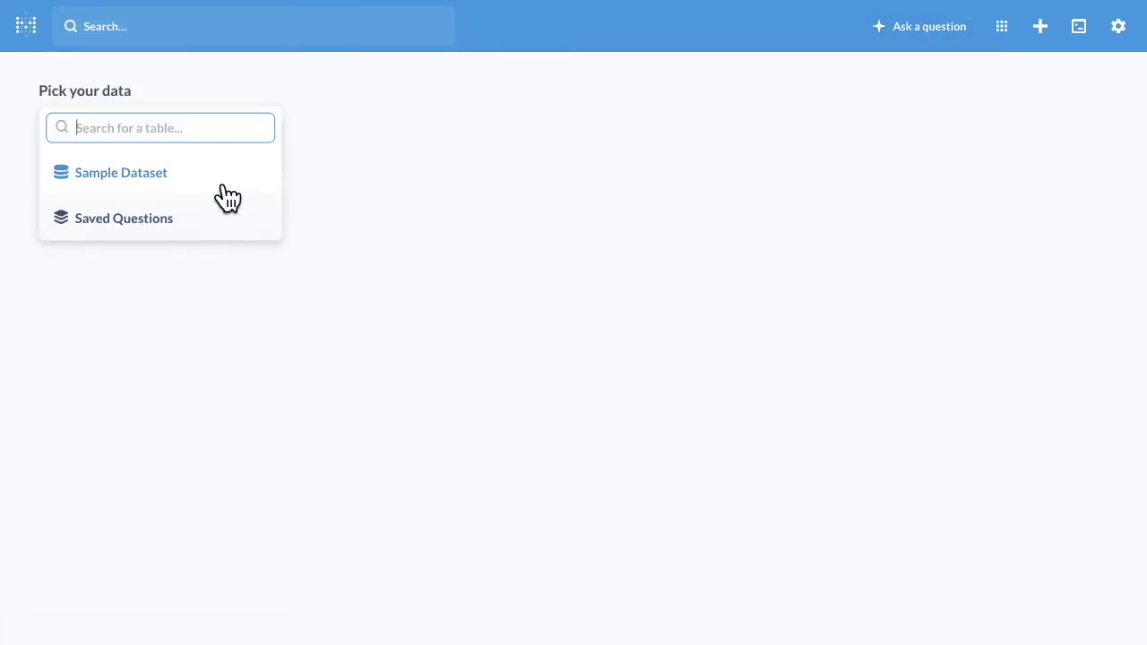
pyautogui.click(162, 191)
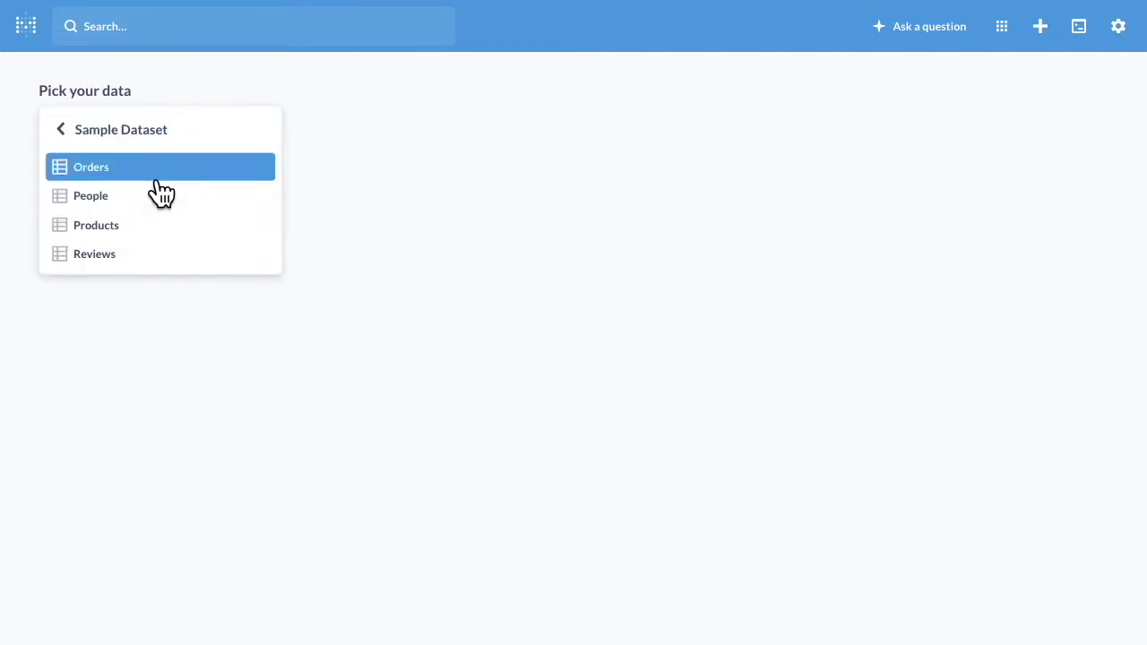
pyautogui.click(83, 143)
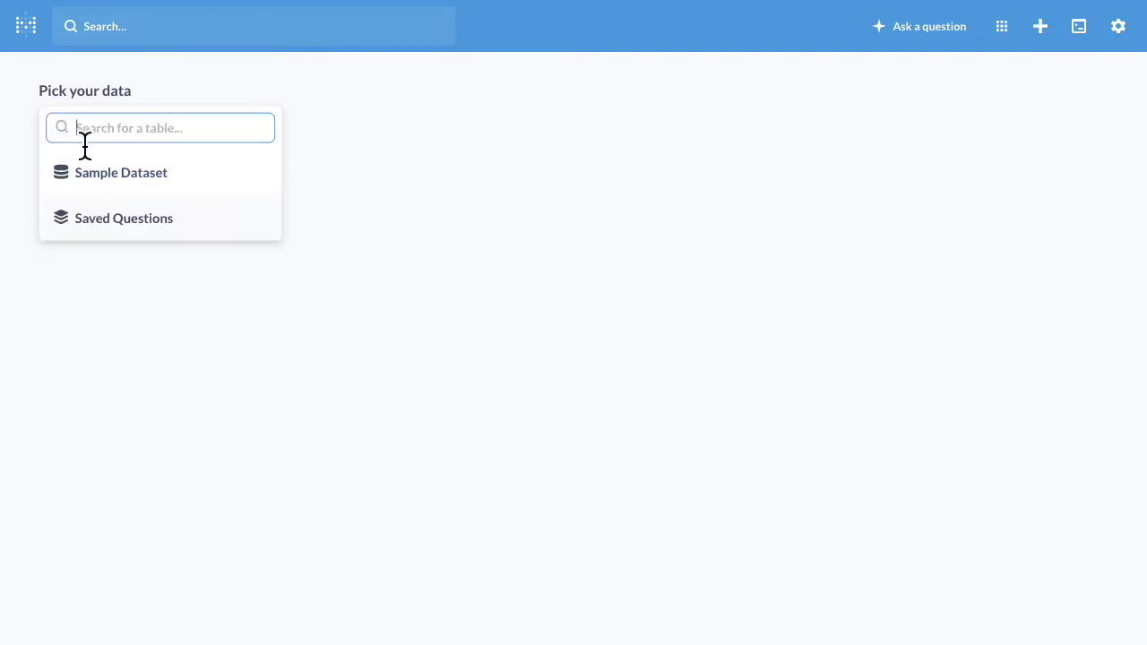
pyautogui.click(135, 231)
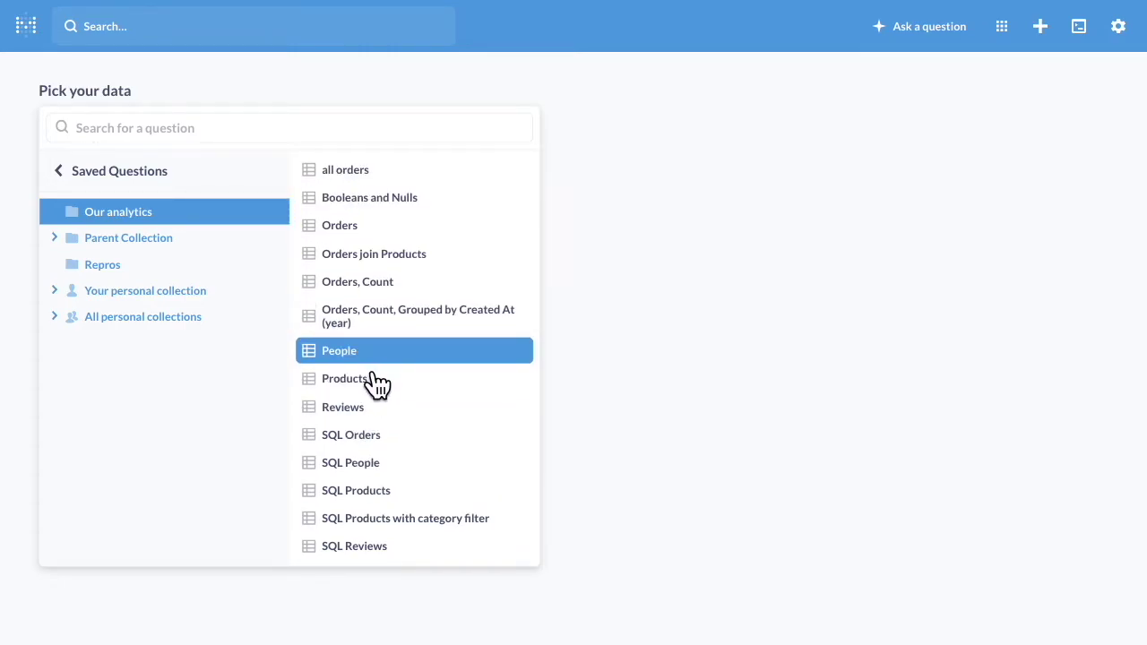
pyautogui.click(68, 177)
# Search the data picker for 'people'.
pyautogui.click(123, 134)
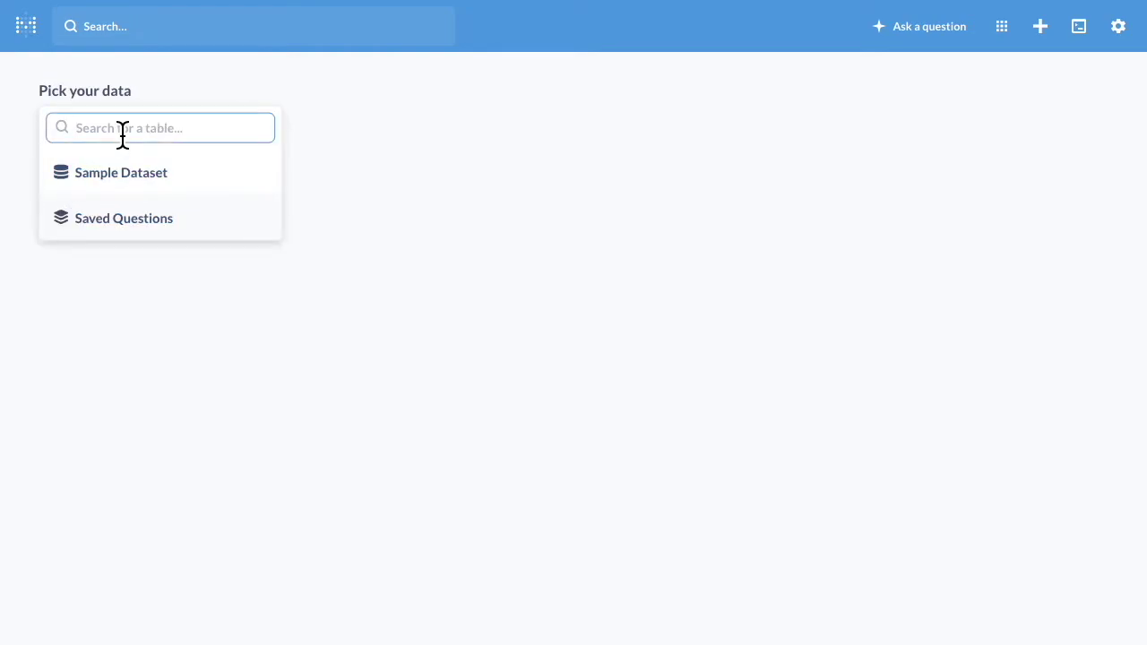
pyautogui.write('people')
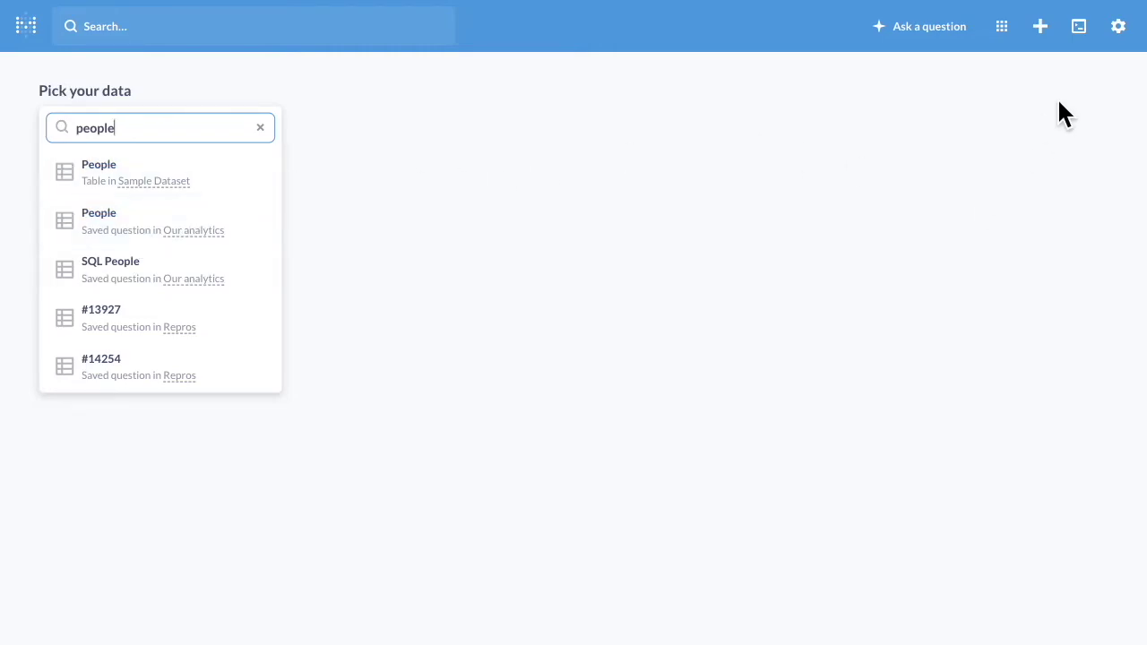
# Show the Admin audit's All questions list sorted by Average Runtime (ms) descending, Orders (1,764 ms) first.
pyautogui.click(1134, 46)
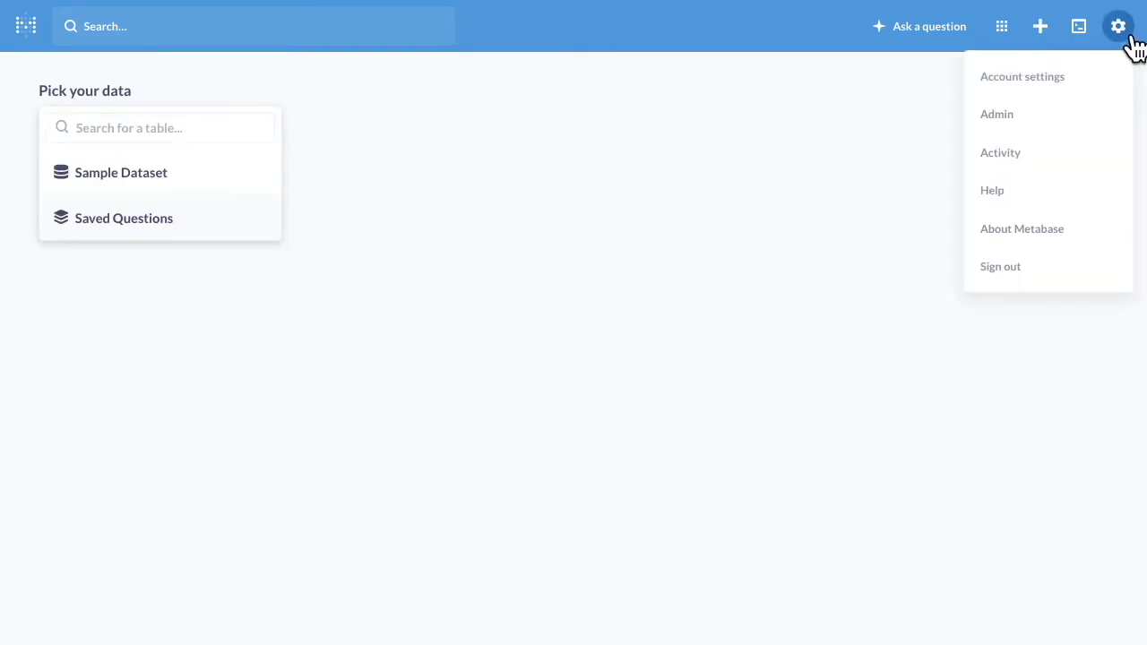
pyautogui.click(1022, 132)
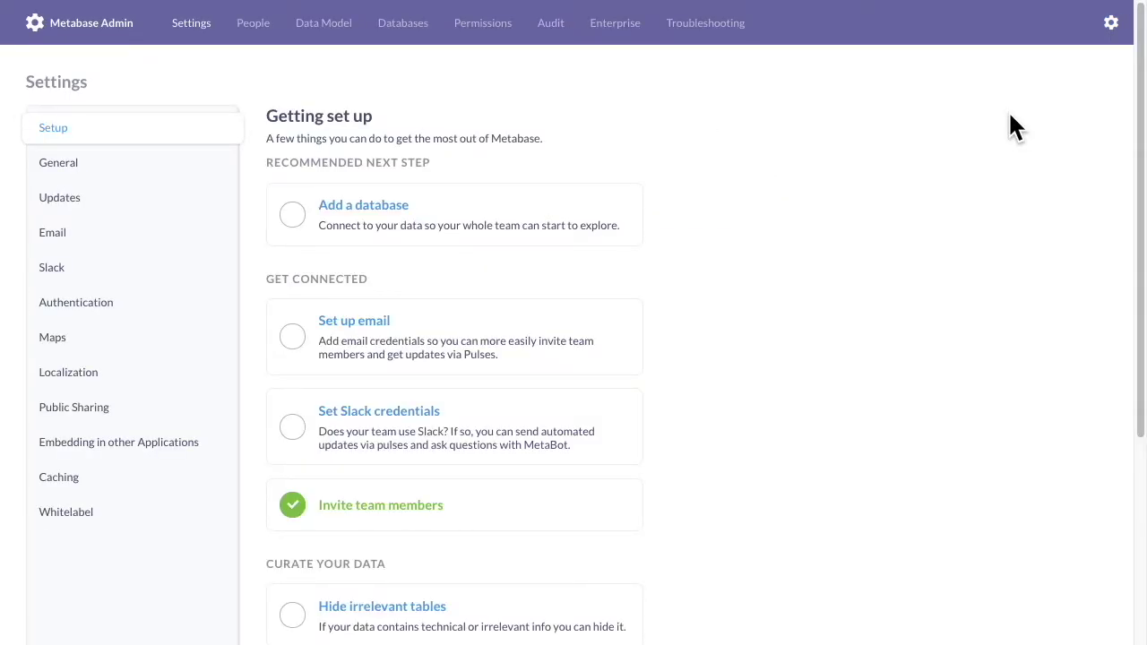
pyautogui.click(551, 27)
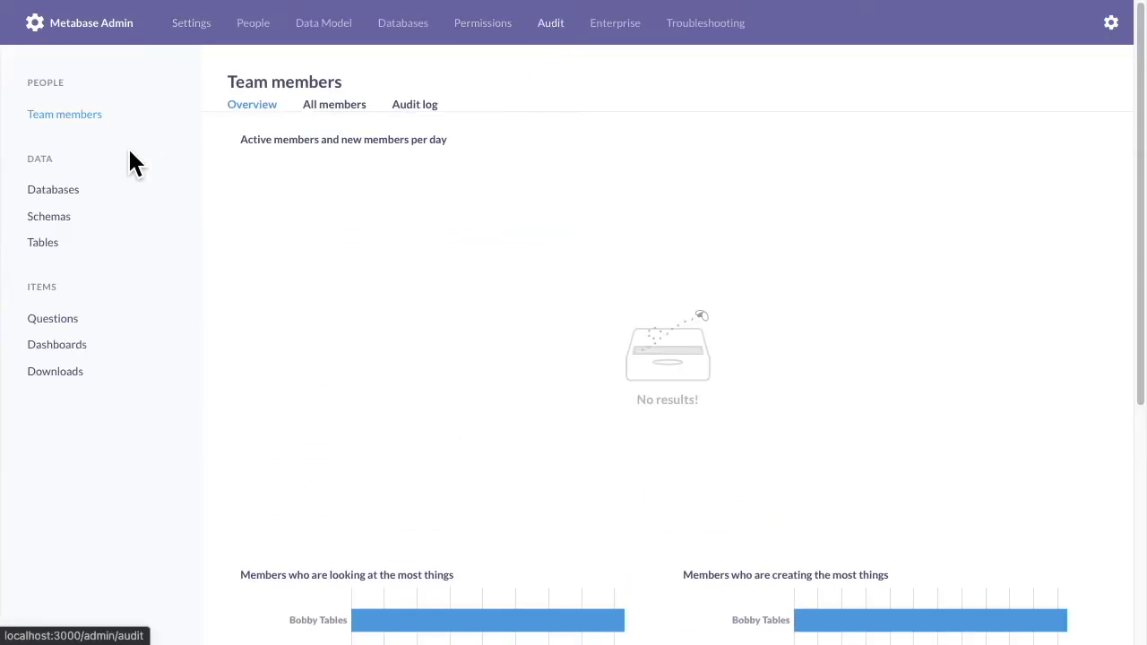
pyautogui.click(59, 322)
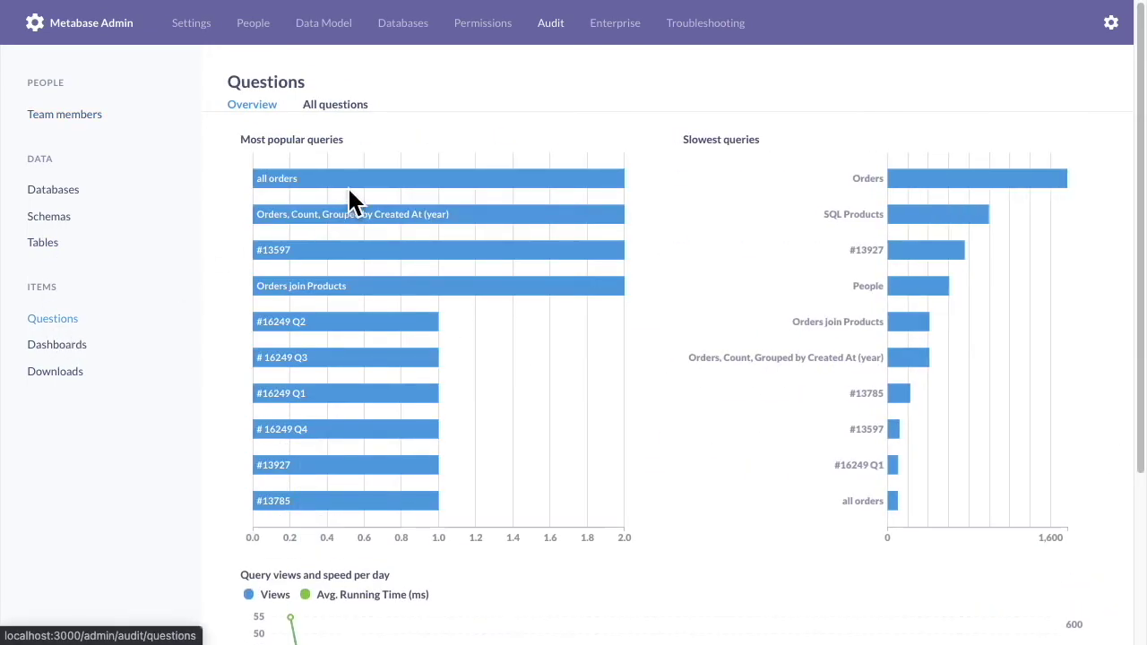
pyautogui.click(356, 116)
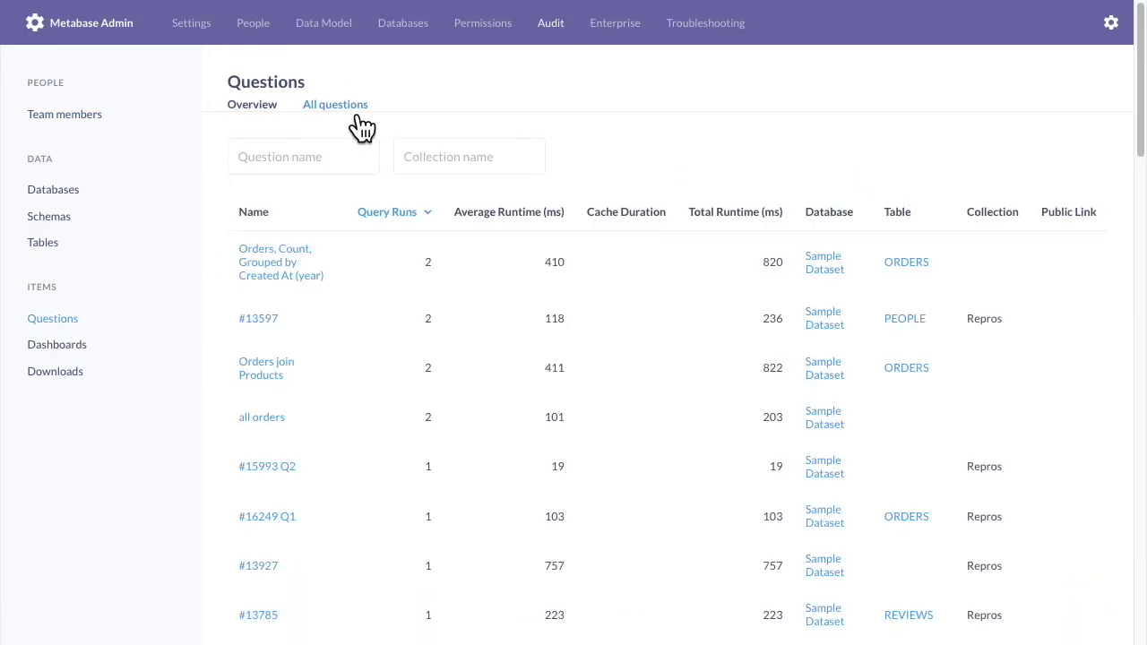
pyautogui.click(563, 216)
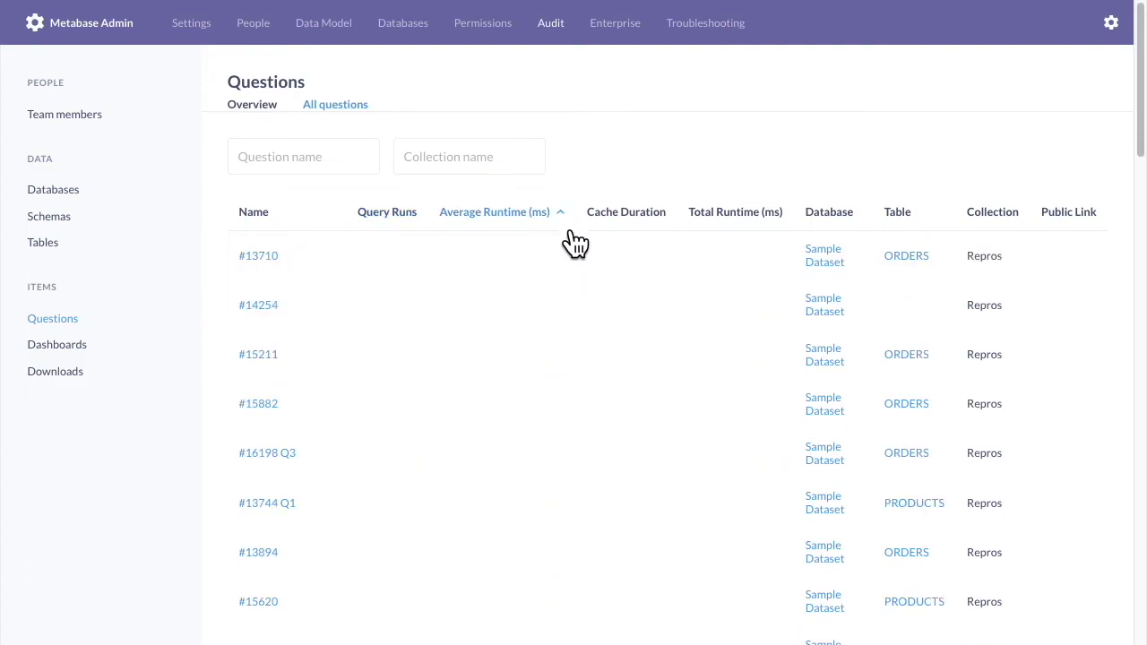
pyautogui.click(563, 217)
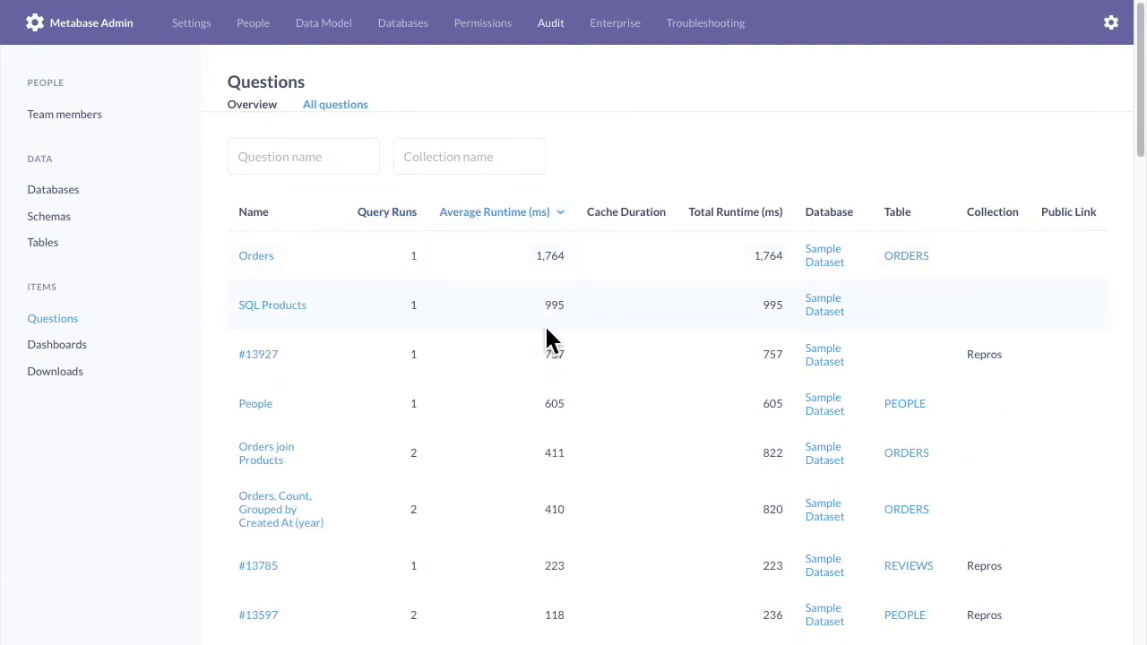